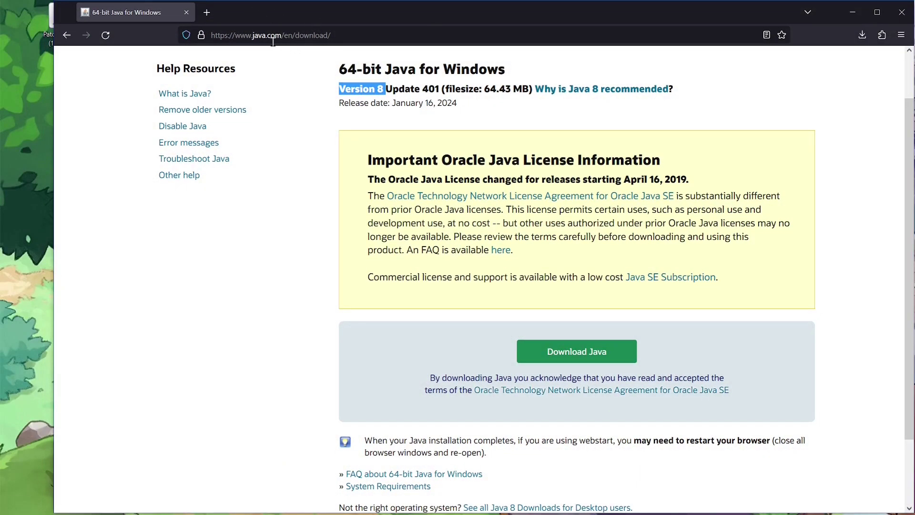
# Select the 'Version 8' text on java.com's 64-bit Java for Windows download page
pyautogui.click(465, 302)
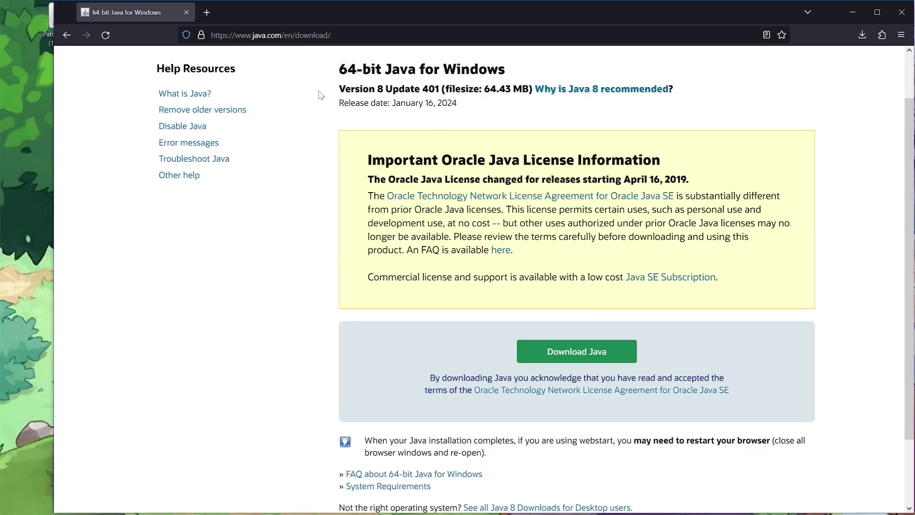
pyautogui.moveTo(338, 89); pyautogui.dragTo(387, 96)
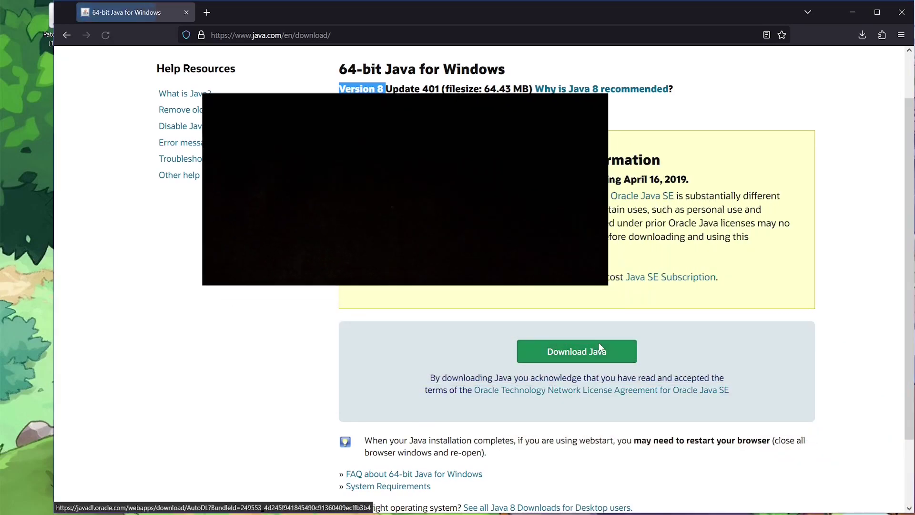
# Save the jre-8u401 installer to Downloads and run it to install Java 8
pyautogui.click(567, 352)
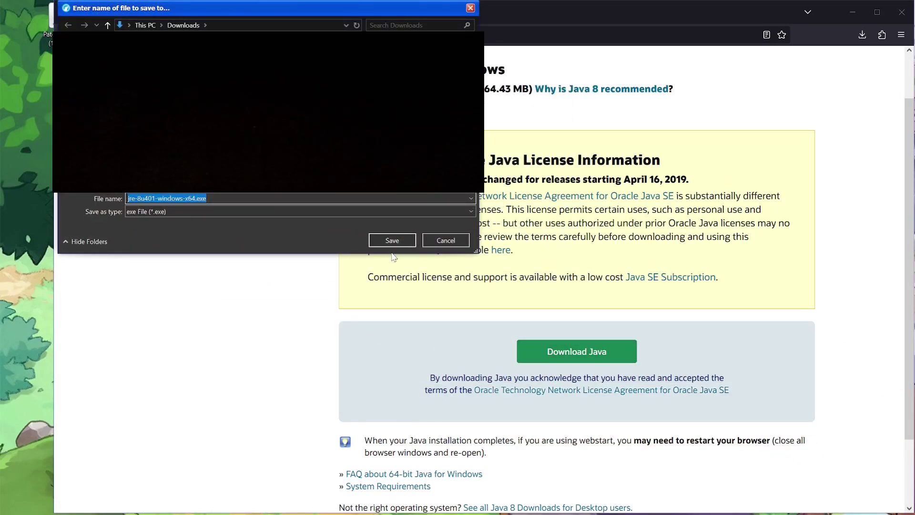
pyautogui.click(401, 239)
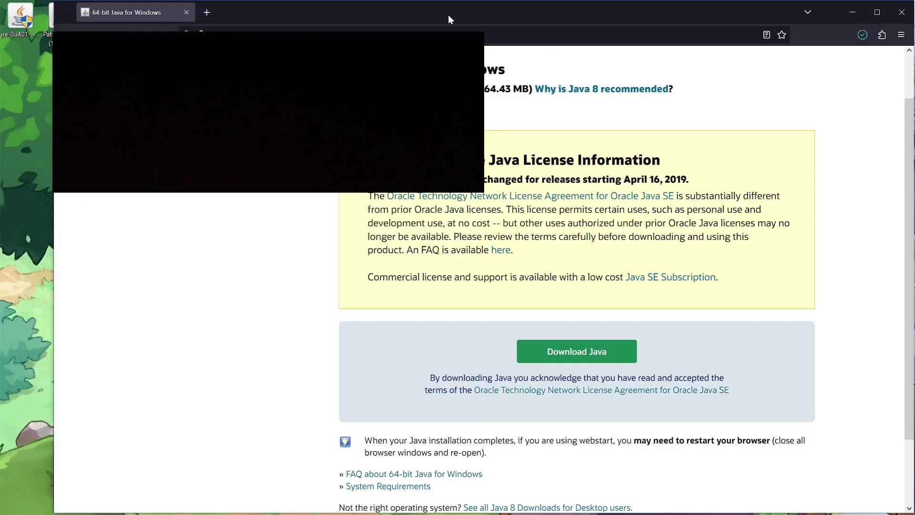
pyautogui.click(22, 35)
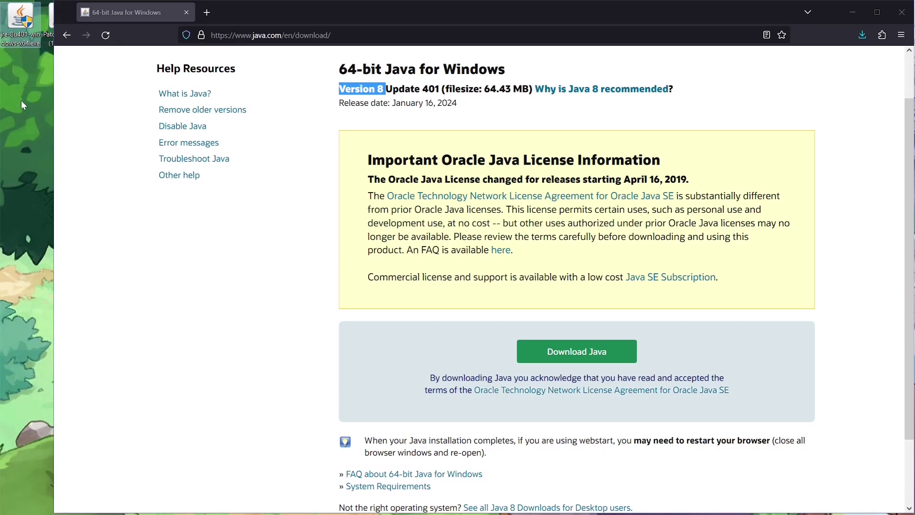
pyautogui.doubleClick(22, 35)
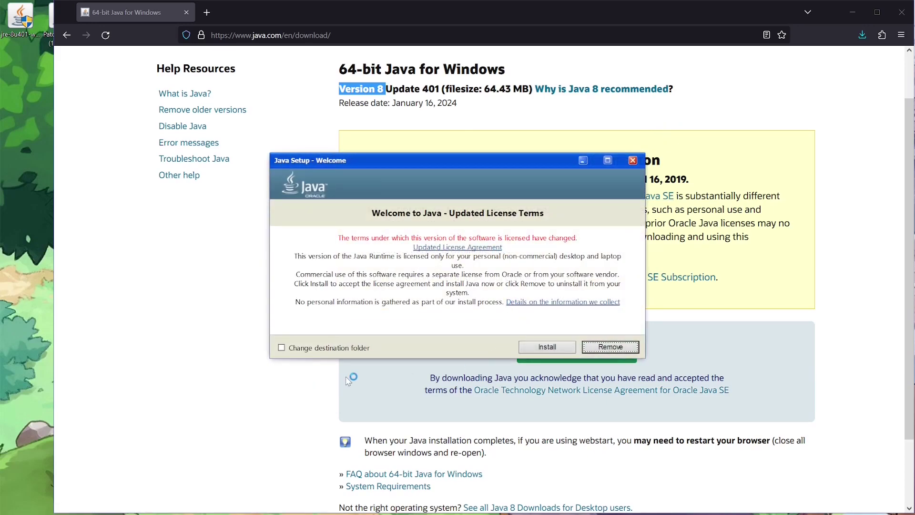
pyautogui.click(546, 347)
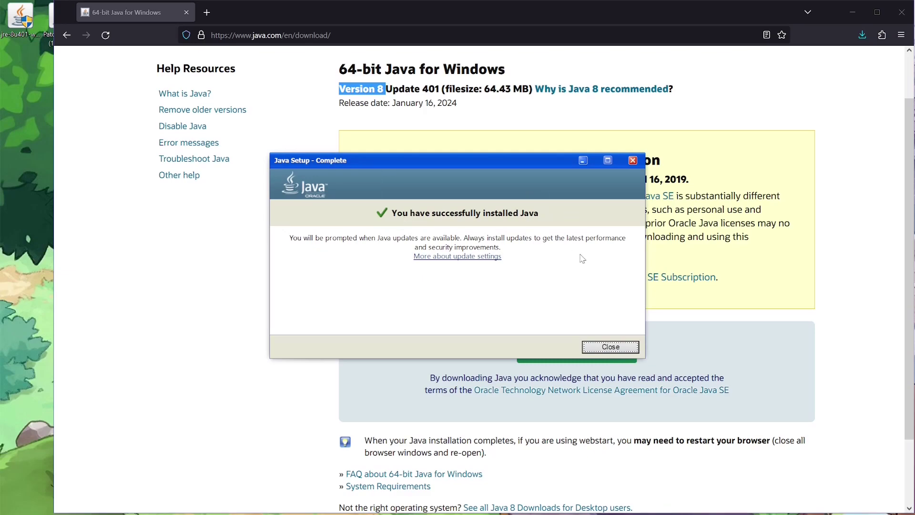
pyautogui.click(610, 347)
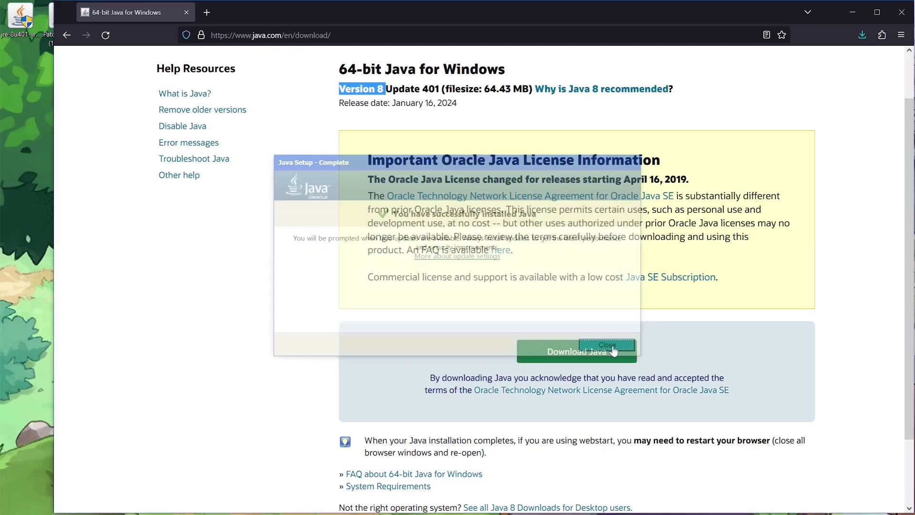
# Close the Java download page and start a new instance in Prism Launcher
pyautogui.click(187, 13)
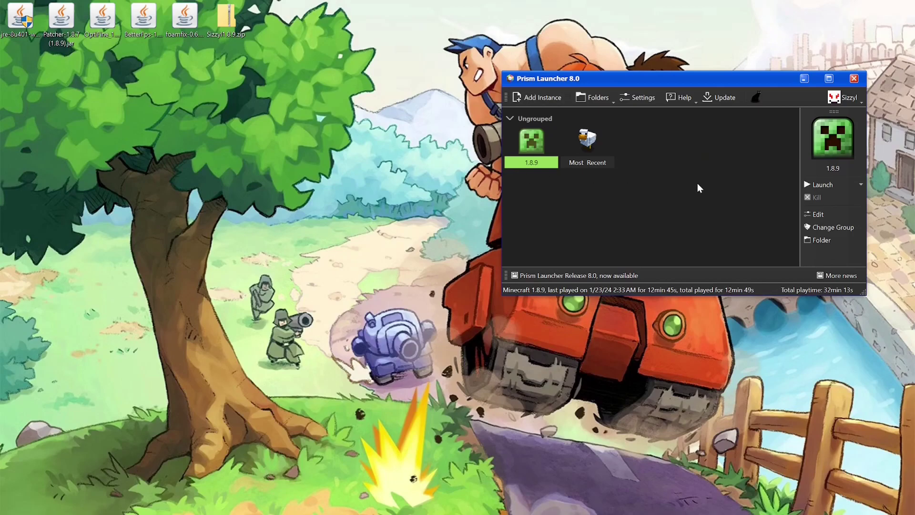
pyautogui.click(535, 98)
# Create a Minecraft 1.8.9 instance using Forge 11.15.1.2318
pyautogui.scroll(-9, 434, 236)
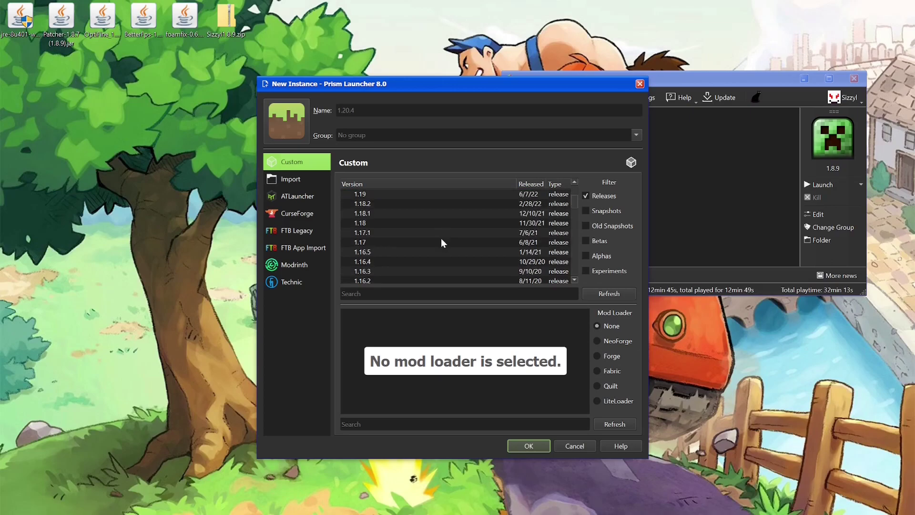
pyautogui.moveTo(580, 216); pyautogui.dragTo(569, 231)
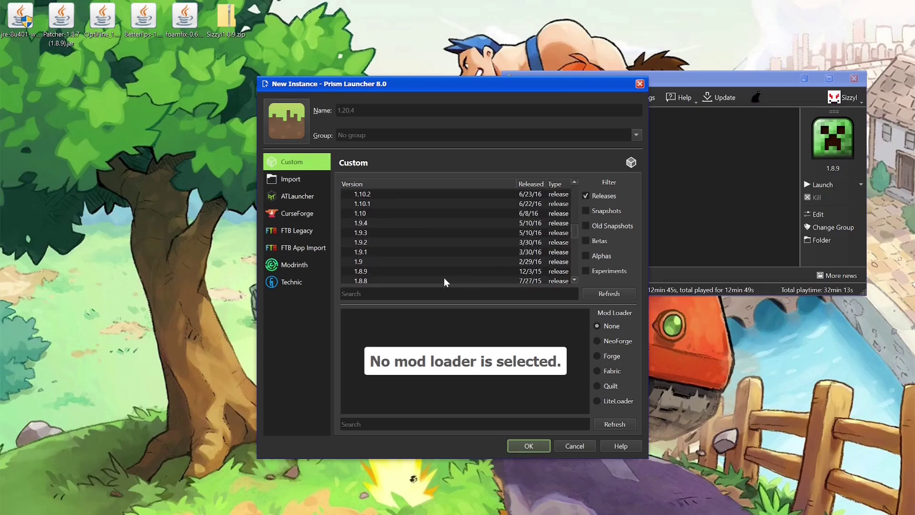
pyautogui.click(443, 271)
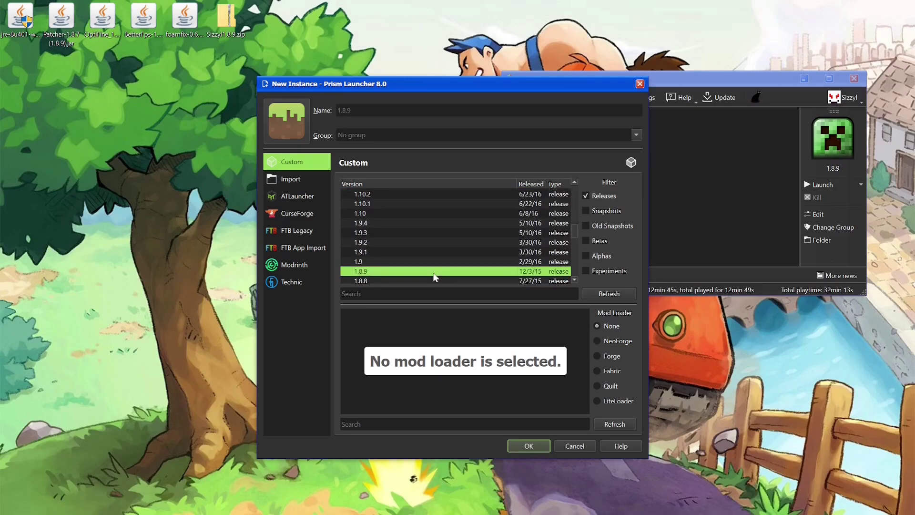
pyautogui.click(599, 355)
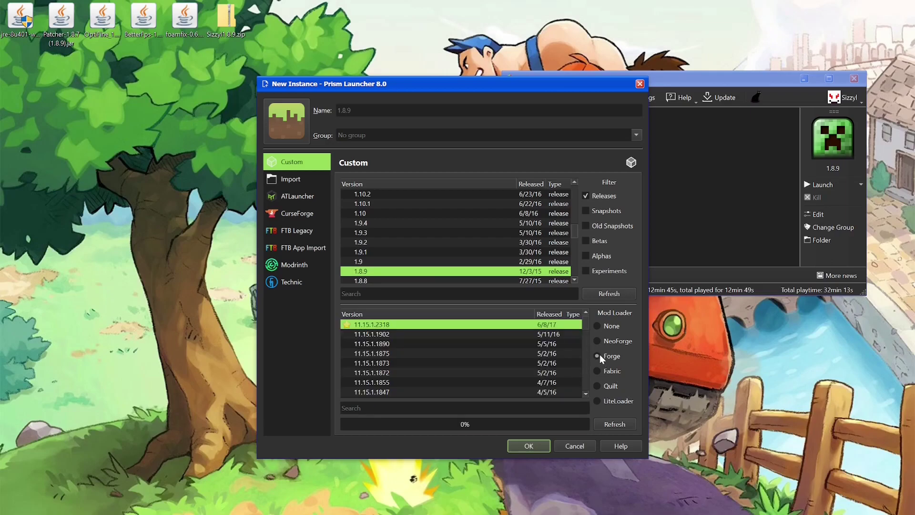
pyautogui.click(389, 323)
pyautogui.click(530, 446)
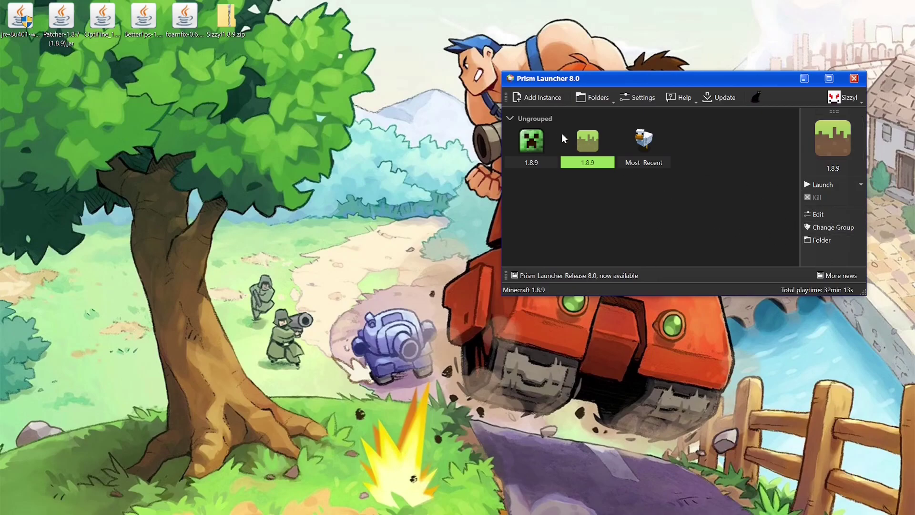
# Give the new 1.8.9 instance the forge anvil icon
pyautogui.rightClick(585, 143)
pyautogui.click(616, 175)
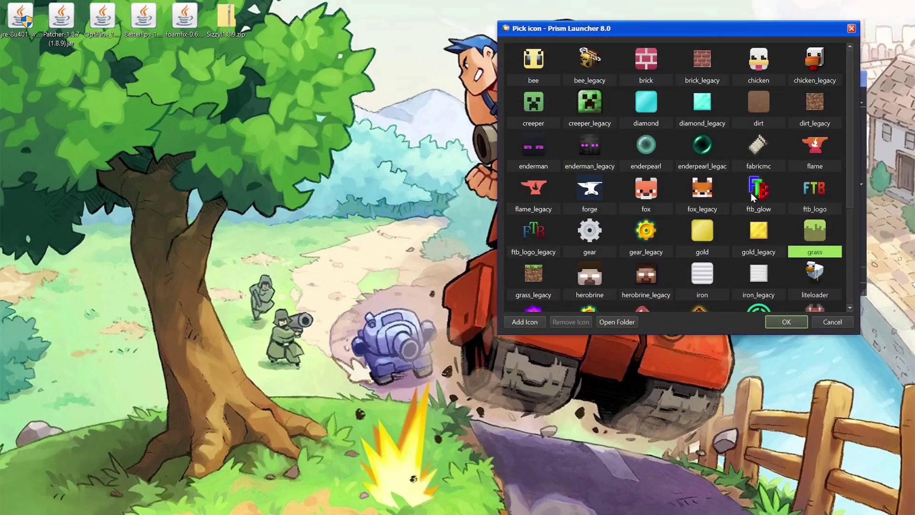
pyautogui.click(582, 191)
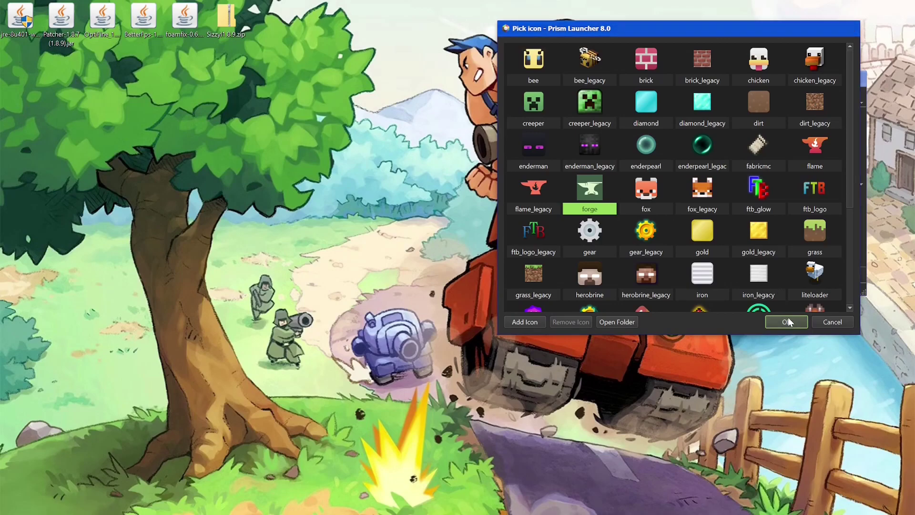
pyautogui.click(793, 323)
pyautogui.rightClick(586, 144)
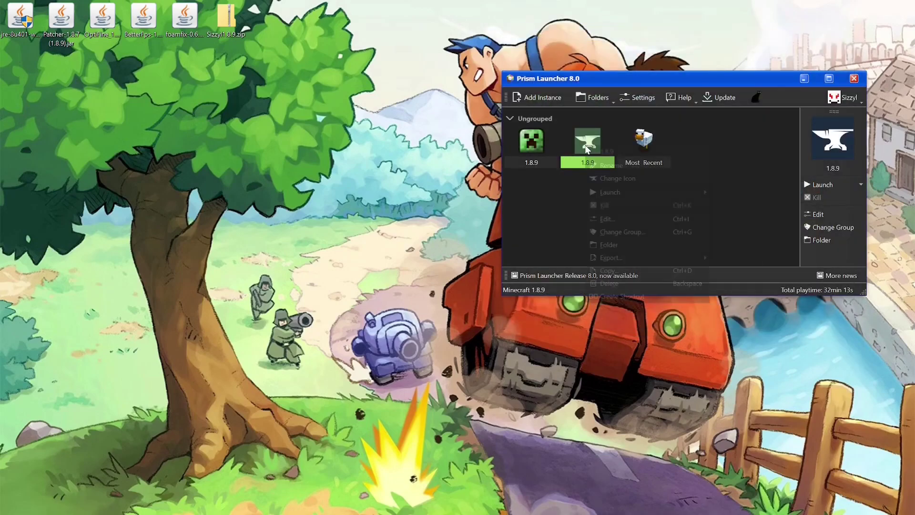
# Drag the Patcher, OptiFine, FoamFix and BetterFps jars into the instance's Mods page
pyautogui.click(633, 217)
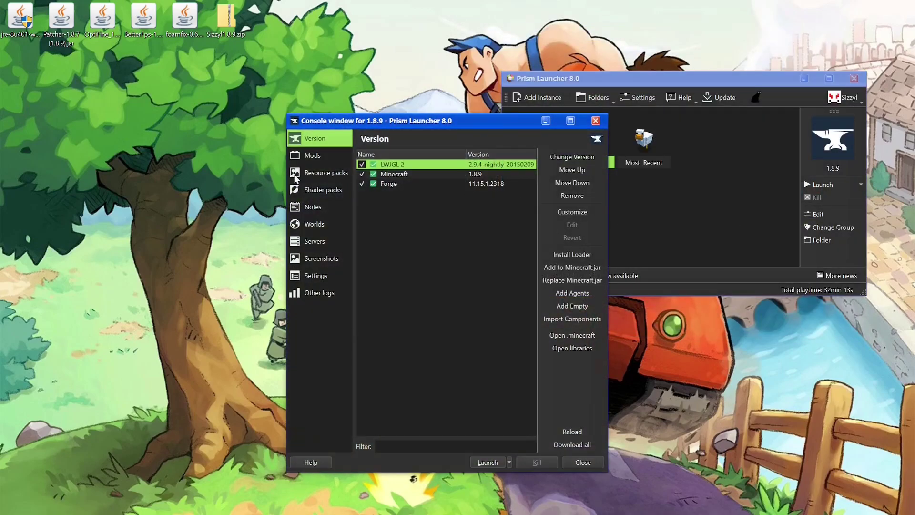
pyautogui.click(341, 162)
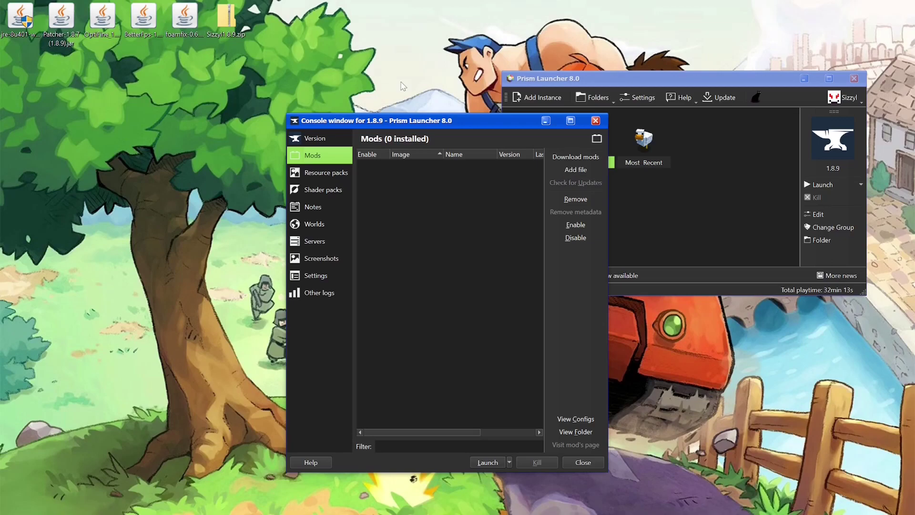
pyautogui.click(580, 173)
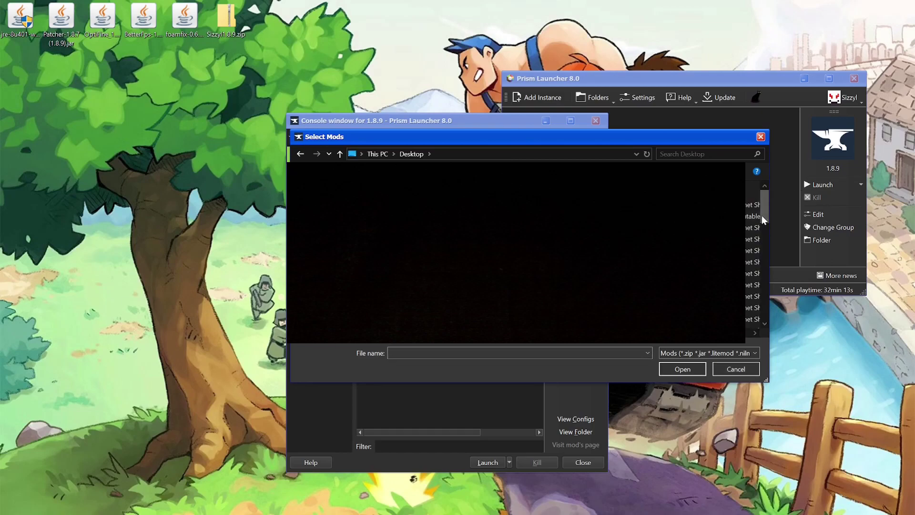
pyautogui.click(738, 370)
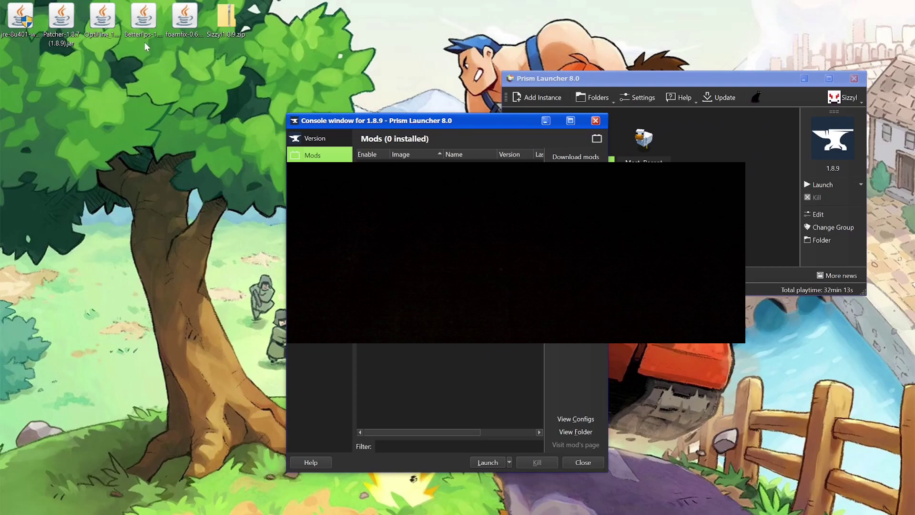
pyautogui.moveTo(72, 60); pyautogui.dragTo(176, 10)
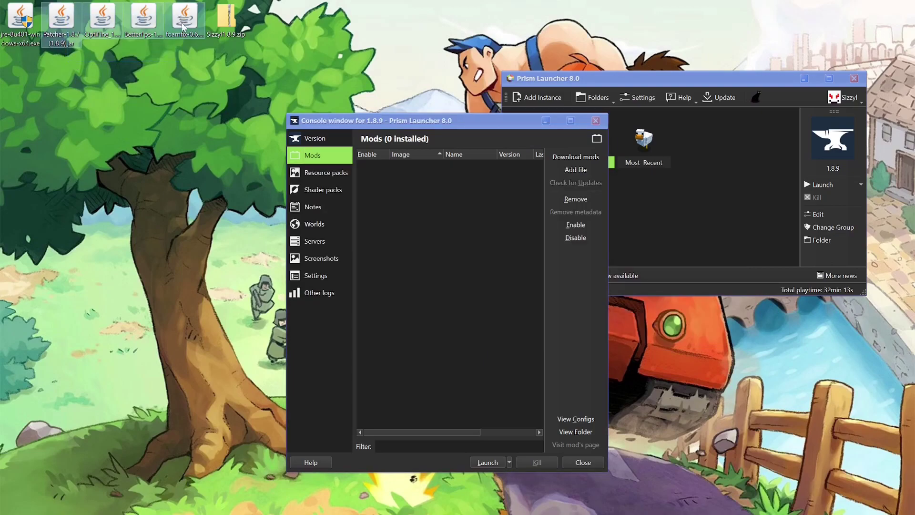
pyautogui.moveTo(84, 22); pyautogui.dragTo(398, 248)
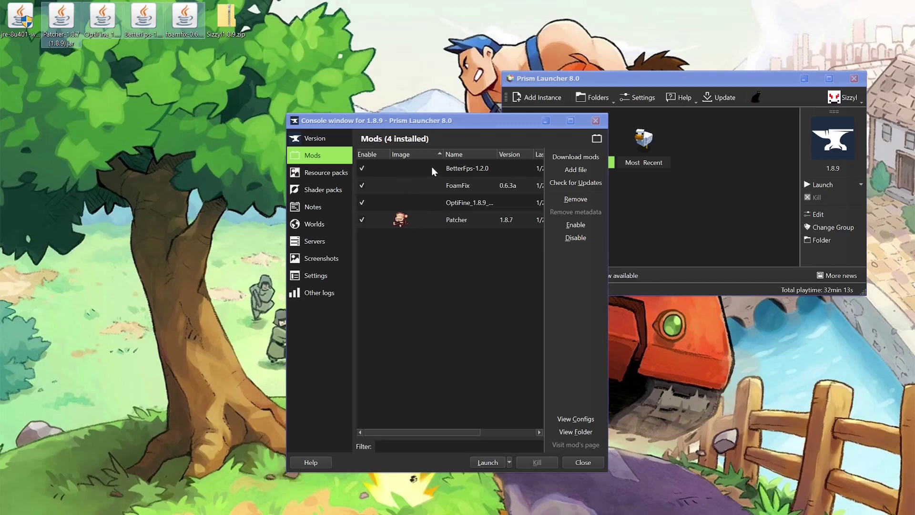
# Review the four added mods, reversing the sort order and viewing Patcher's description
pyautogui.click(434, 201)
pyautogui.click(435, 187)
pyautogui.click(434, 202)
pyautogui.click(431, 222)
pyautogui.click(432, 199)
pyautogui.click(434, 169)
pyautogui.click(440, 155)
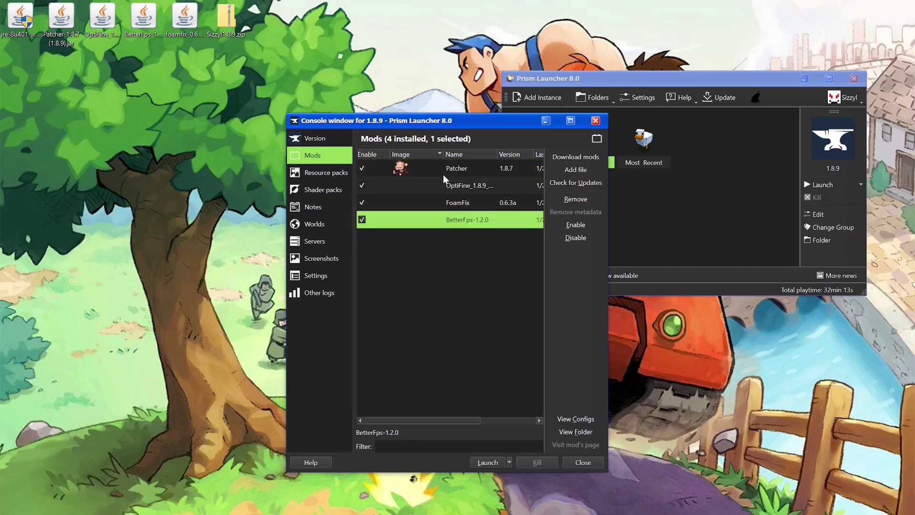
pyautogui.click(444, 175)
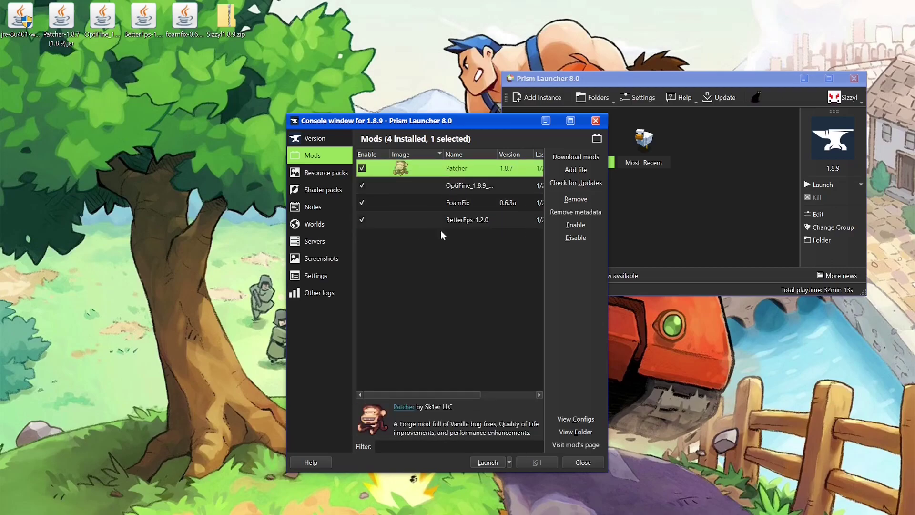
# Drag the desktop resource pack zip into Resource packs, then check Shader packs and Version
pyautogui.click(334, 174)
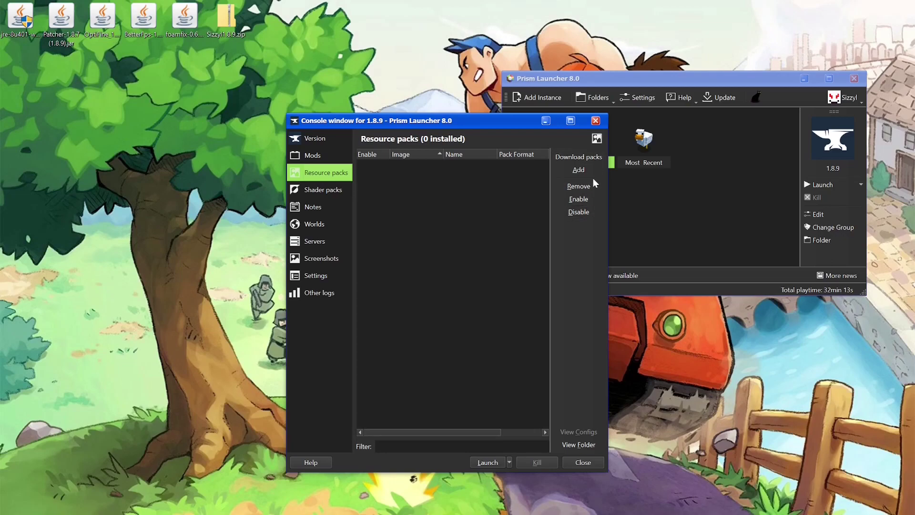
pyautogui.click(569, 156)
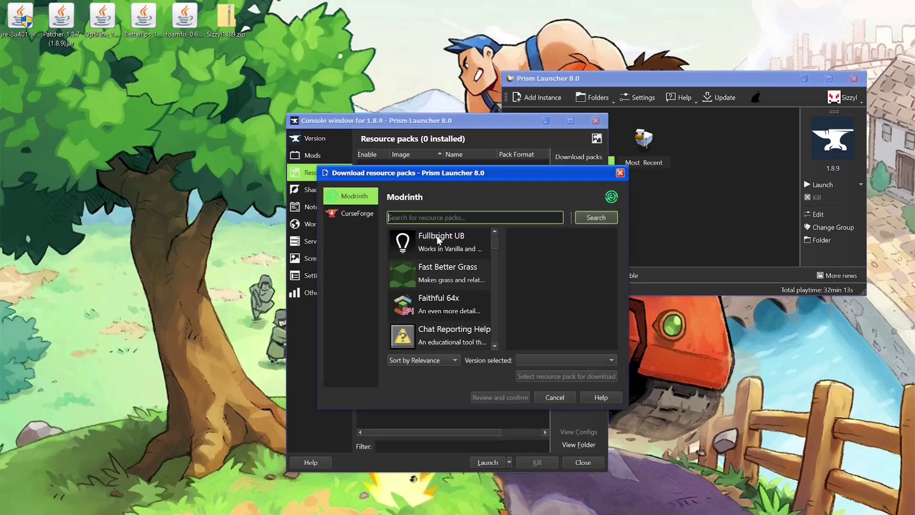
pyautogui.press('Escape')
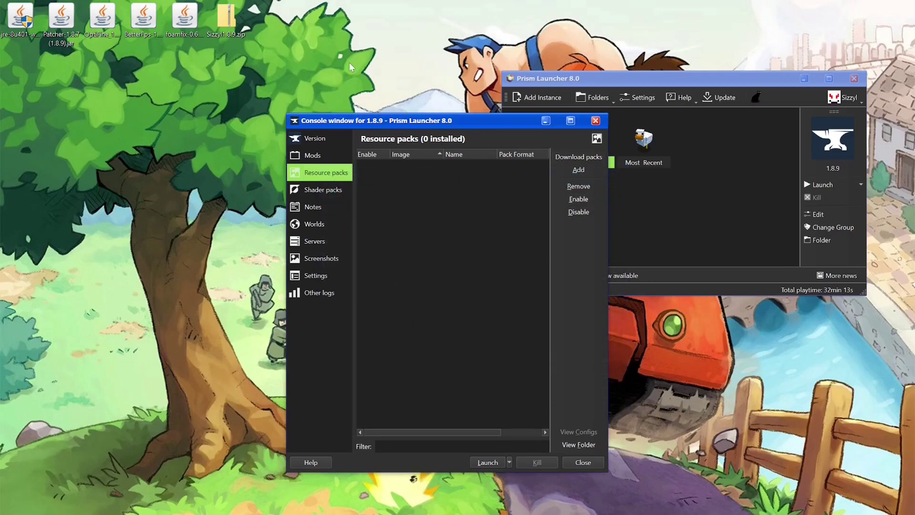
pyautogui.moveTo(226, 19); pyautogui.dragTo(437, 240)
pyautogui.click(472, 247)
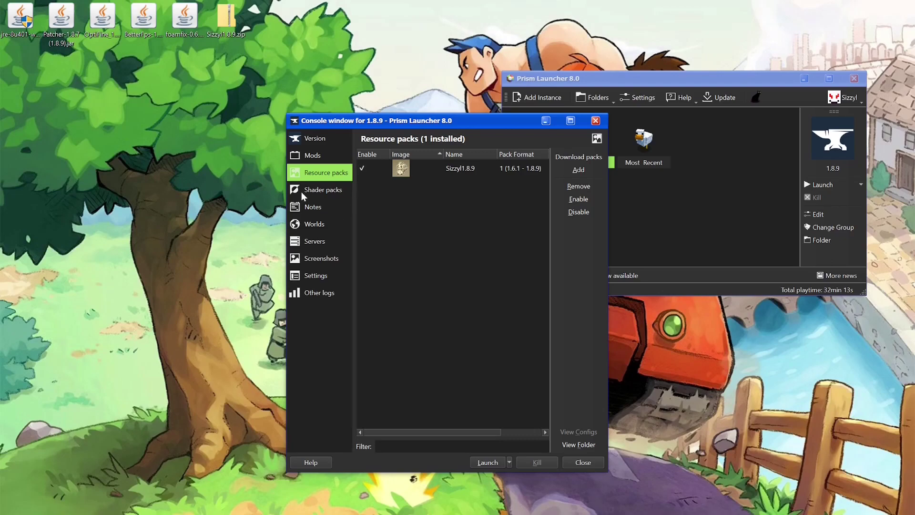
pyautogui.click(333, 190)
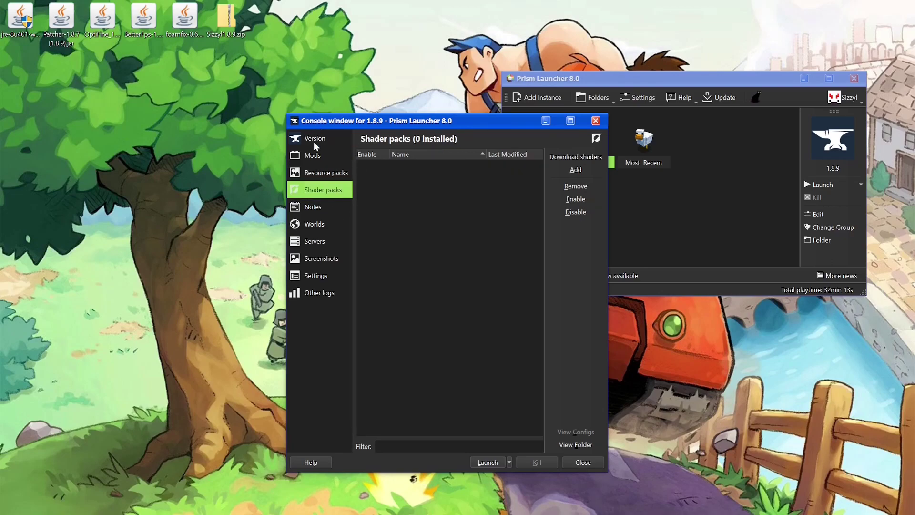
pyautogui.click(314, 142)
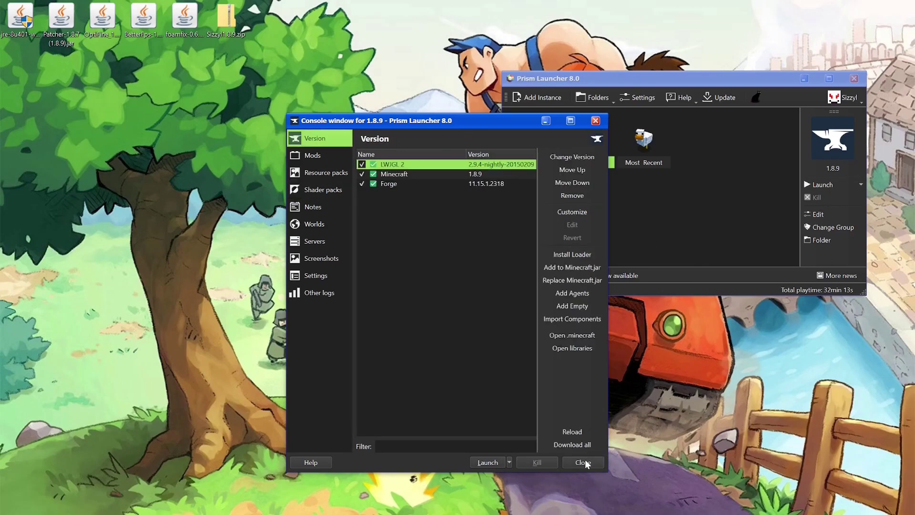
# Override the instance's Java with auto-detected 1.8.0_401 (x86), then close the instance window
pyautogui.click(317, 276)
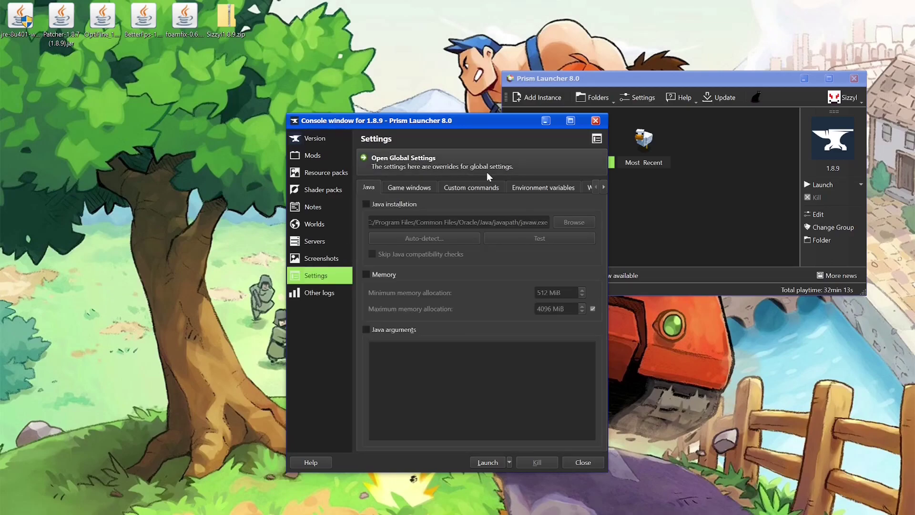
pyautogui.click(380, 202)
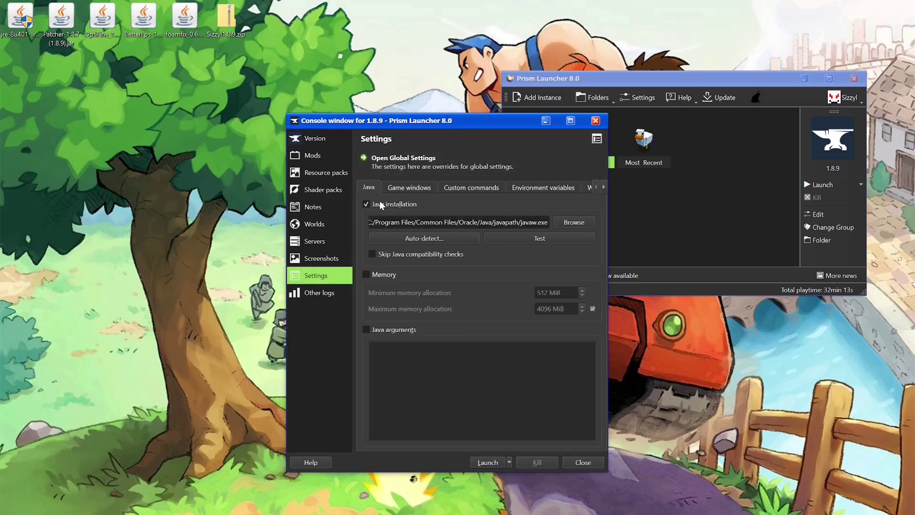
pyautogui.click(429, 241)
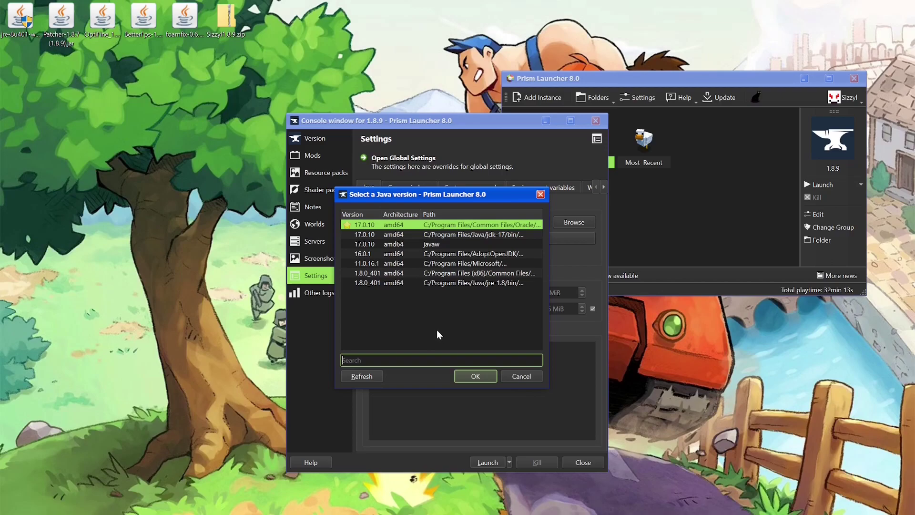
pyautogui.click(367, 274)
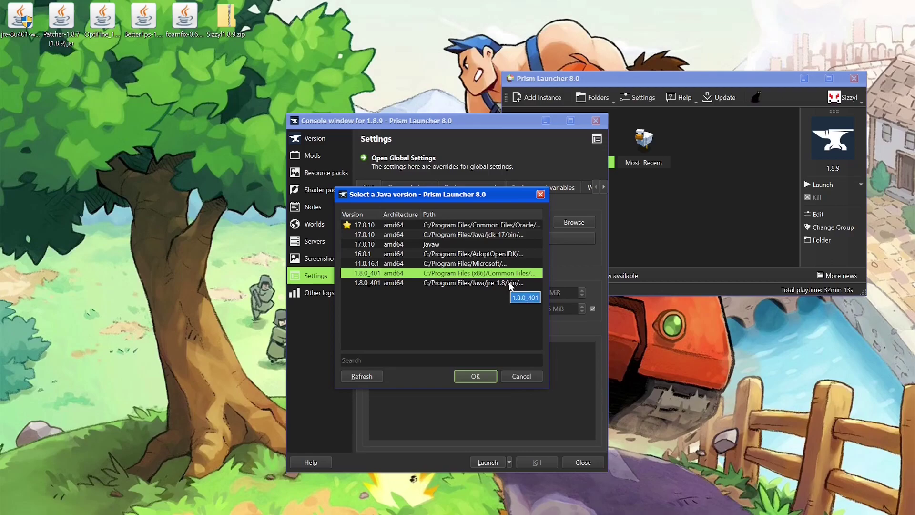
pyautogui.click(476, 376)
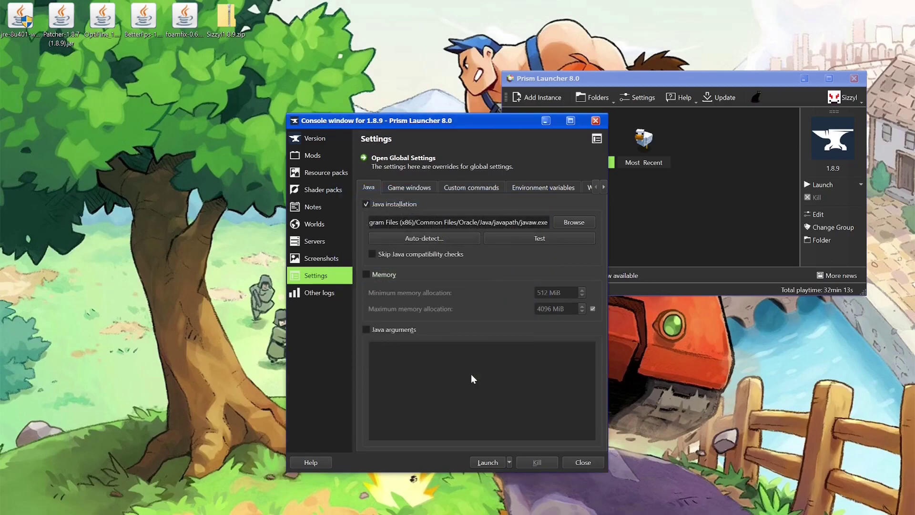
pyautogui.click(327, 138)
pyautogui.click(583, 462)
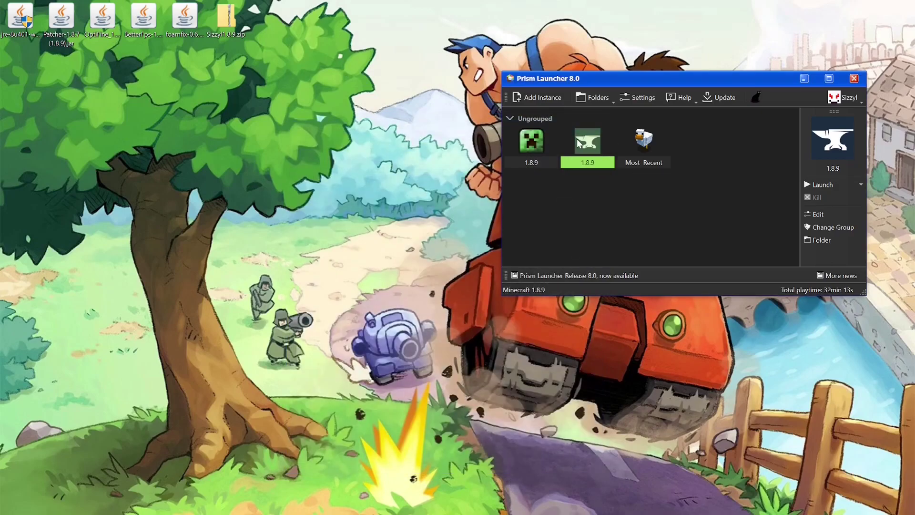
# Launch the 1.8.9 Forge anvil instance and let Minecraft load
pyautogui.doubleClick(591, 145)
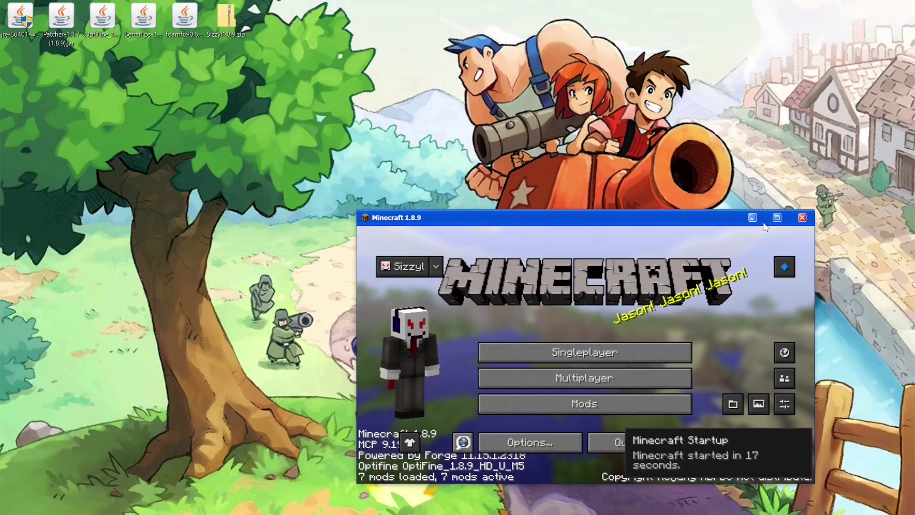
# Maximize Minecraft, turn off Essential in its settings, and return to the main menu
pyautogui.click(777, 218)
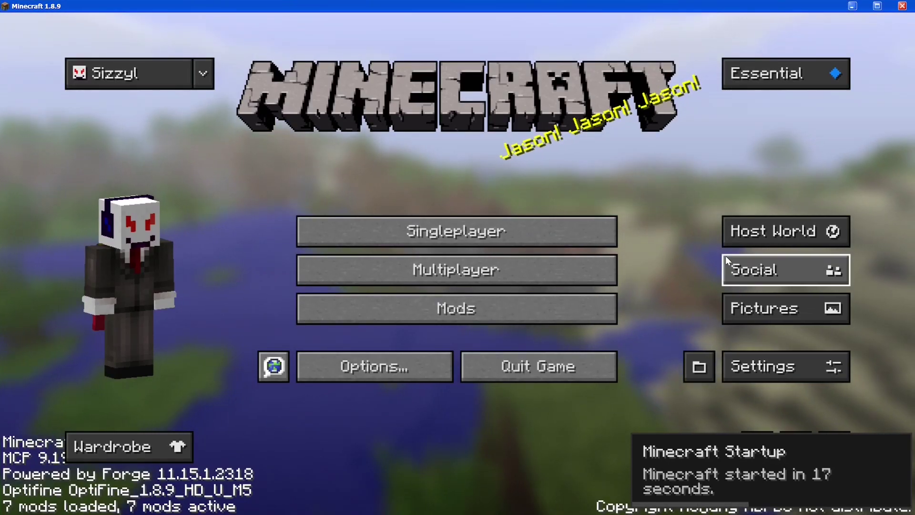
pyautogui.click(788, 372)
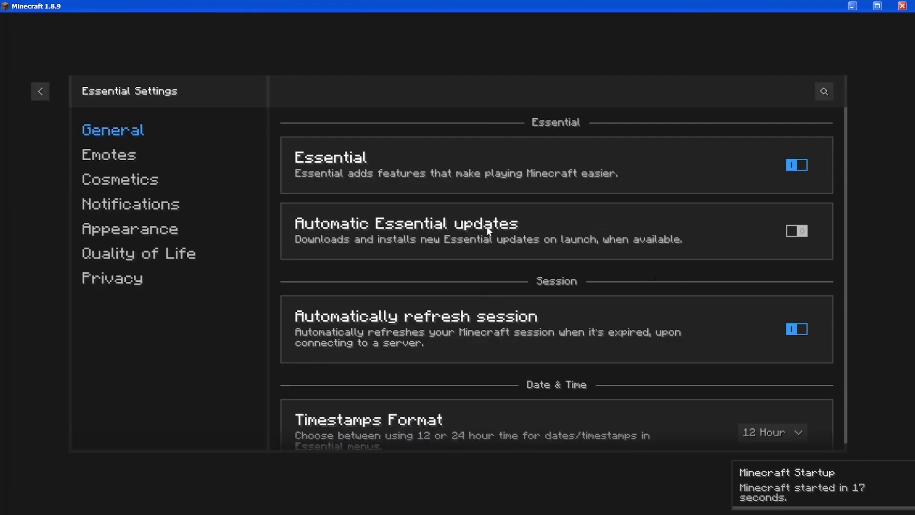
pyautogui.click(794, 168)
pyautogui.click(41, 91)
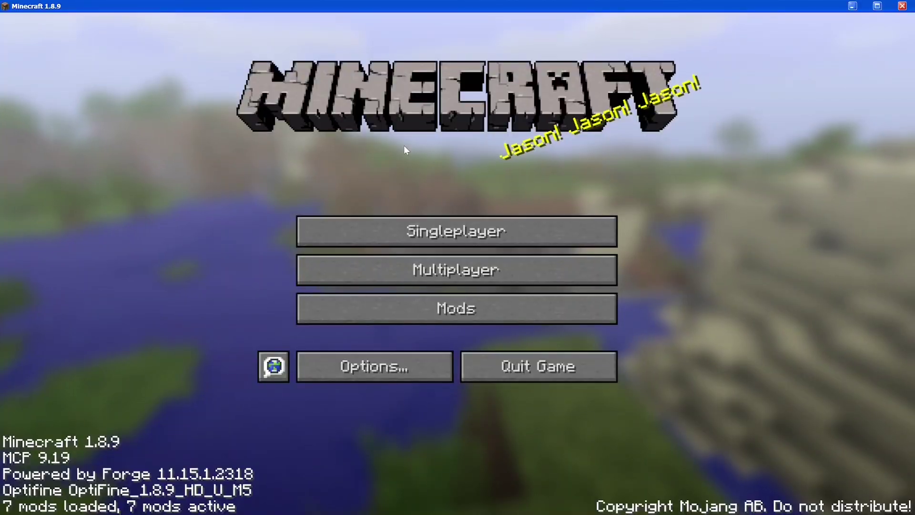